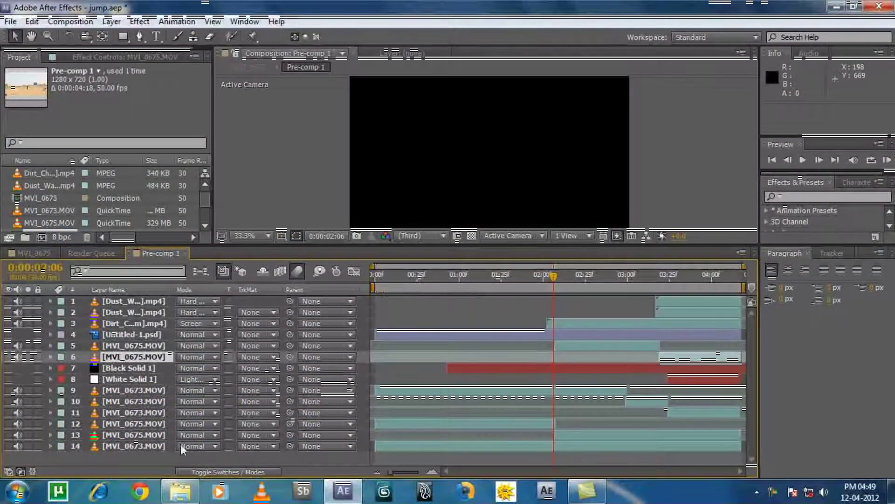
# Switch to the file explorer and open the 100CANON 15-3-2012 footage folder inside the project's videos folder.
pyautogui.click(180, 491)
pyautogui.doubleClick(230, 110)
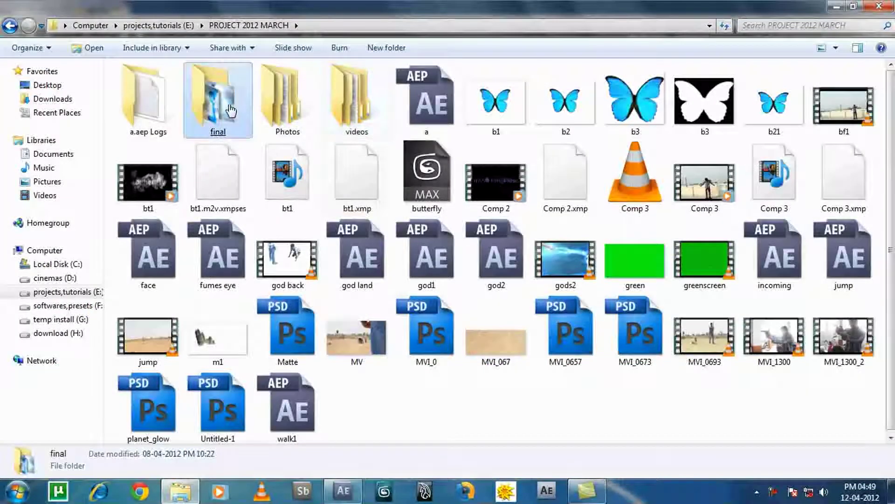
pyautogui.click(226, 26)
pyautogui.doubleClick(358, 112)
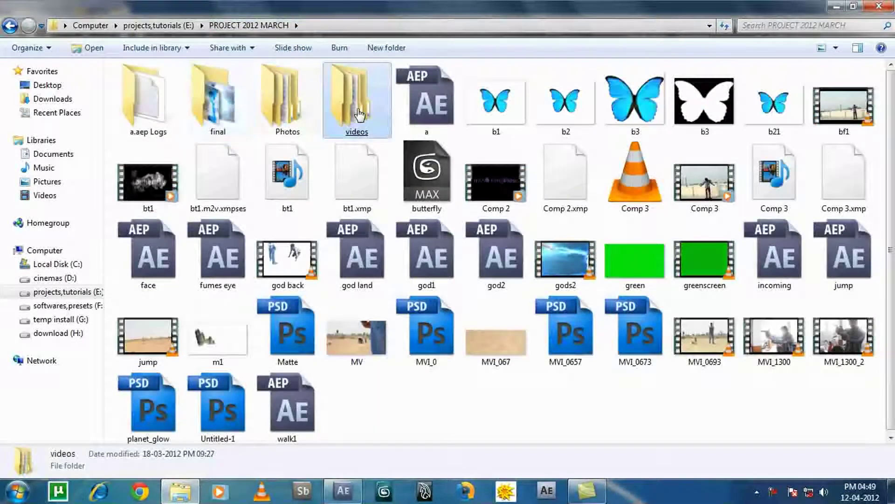
pyautogui.doubleClick(200, 87)
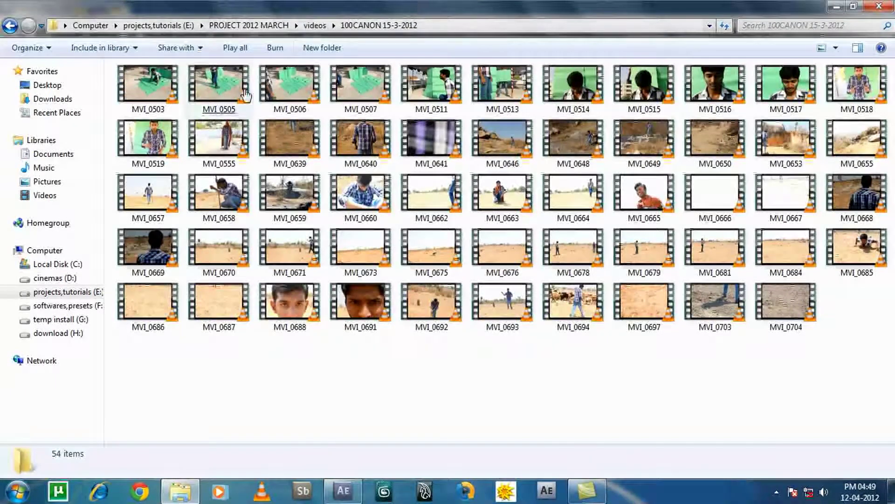
# Play the MVI_0671 clip to review its footage, and leave the player.
pyautogui.doubleClick(298, 266)
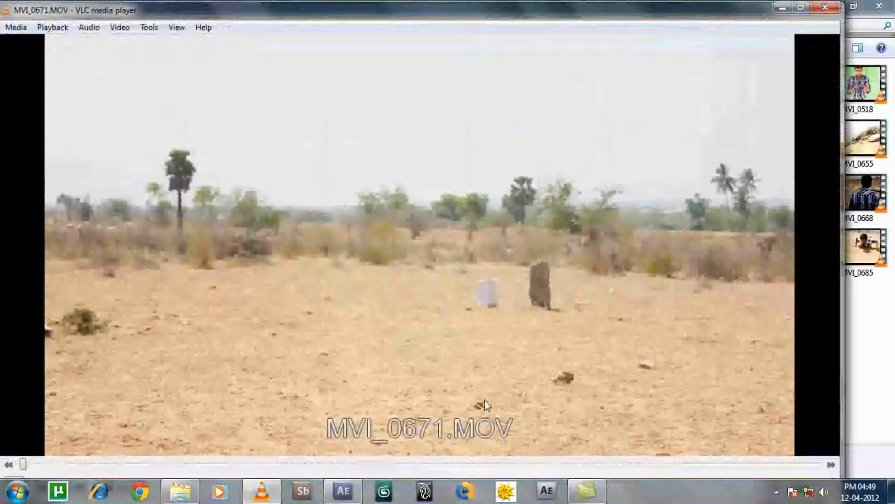
pyautogui.scroll(3, 653, 262)
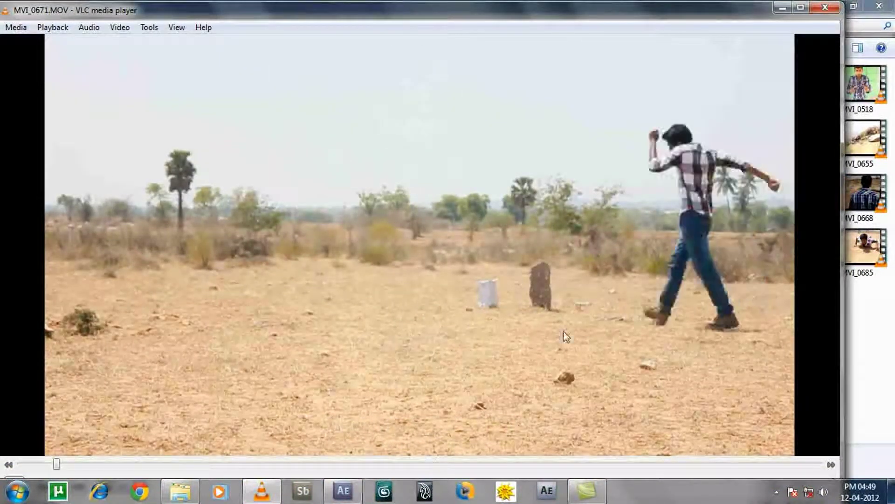
pyautogui.click(783, 7)
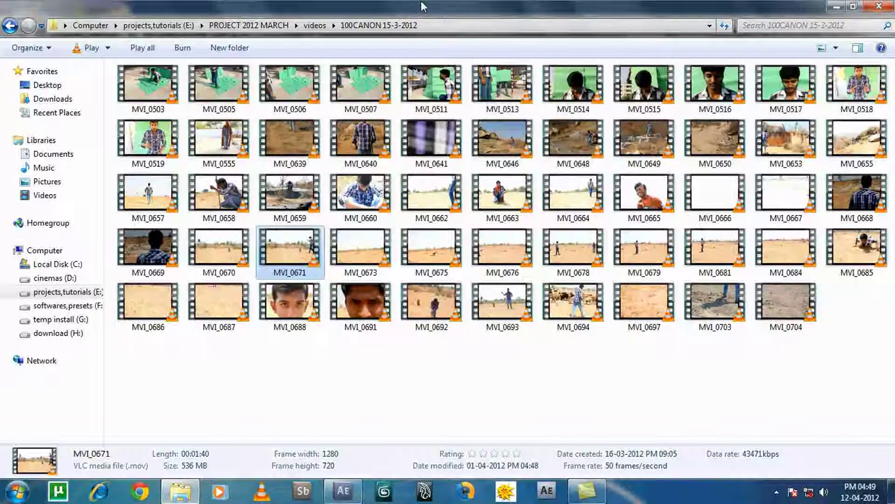
# Play the MVI_0673 running clip in an enlarged player with the volume at 0%, and close it.
pyautogui.doubleClick(361, 247)
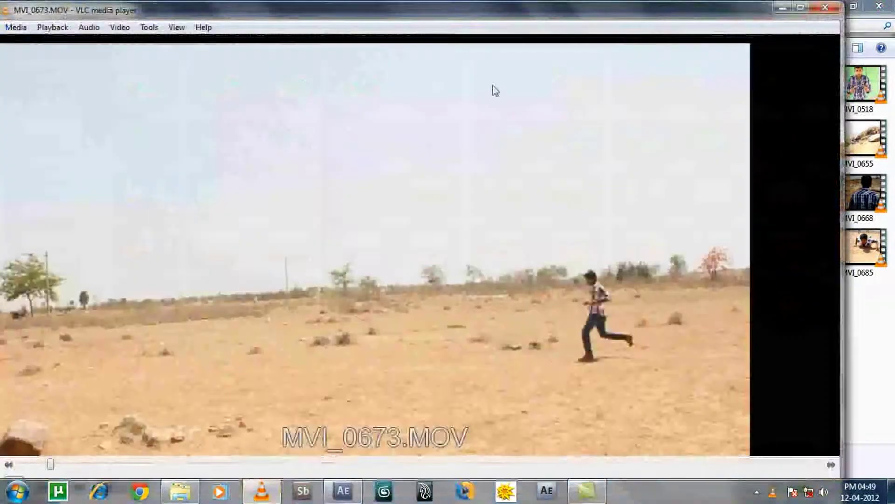
pyautogui.scroll(-10, 714, 209)
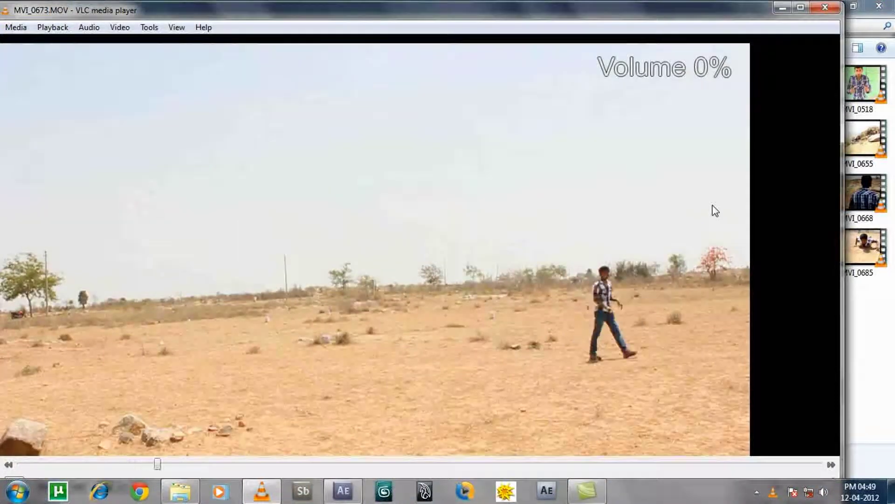
pyautogui.click(801, 7)
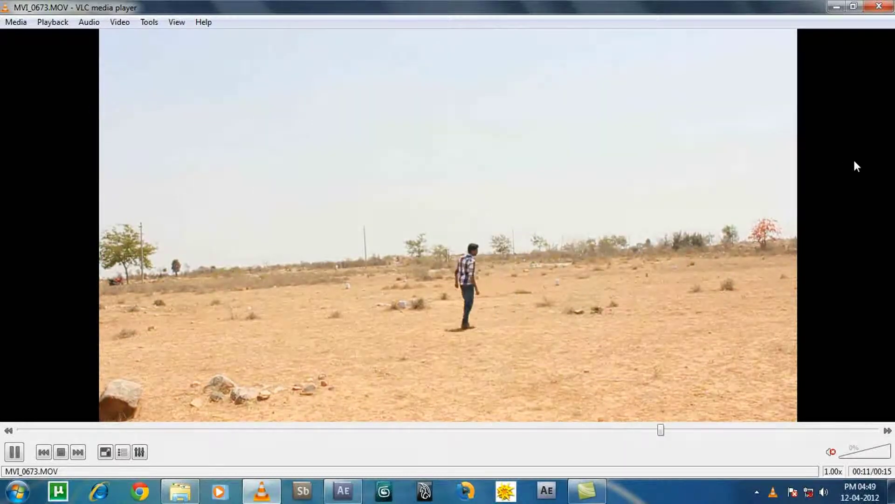
pyautogui.click(877, 9)
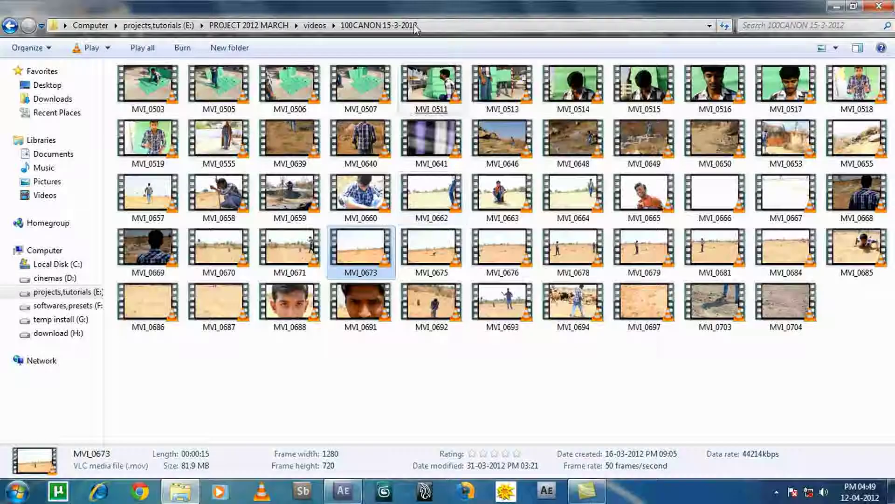
# Play the MVI_0675 jump clip full screen, skip ahead to the jumping takes, and close the player.
pyautogui.doubleClick(432, 247)
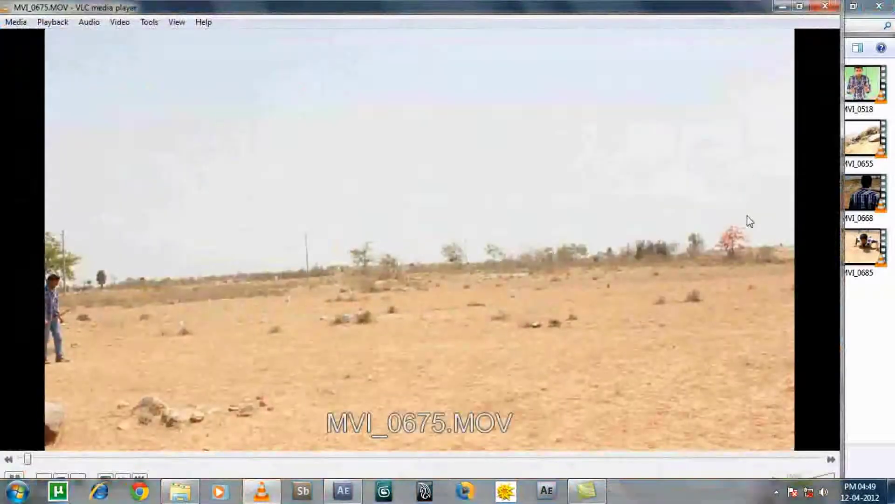
pyautogui.doubleClick(756, 180)
pyautogui.scroll(-5, 827, 200)
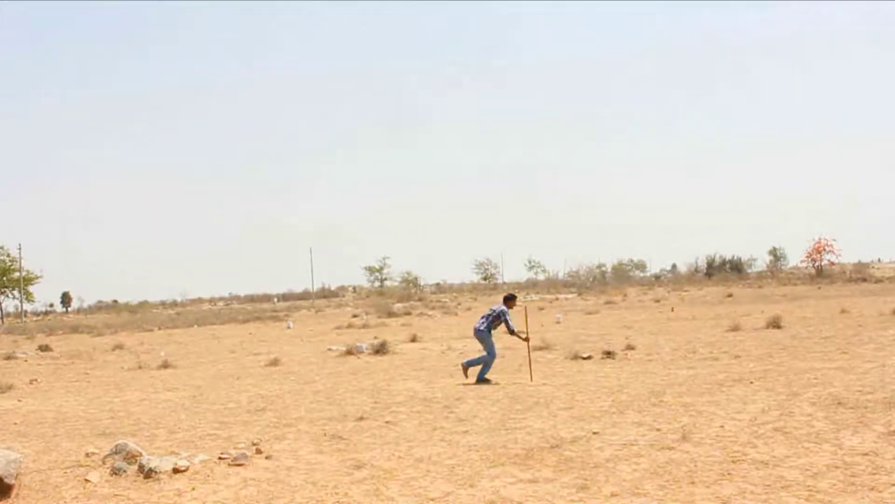
pyautogui.moveTo(723, 233)
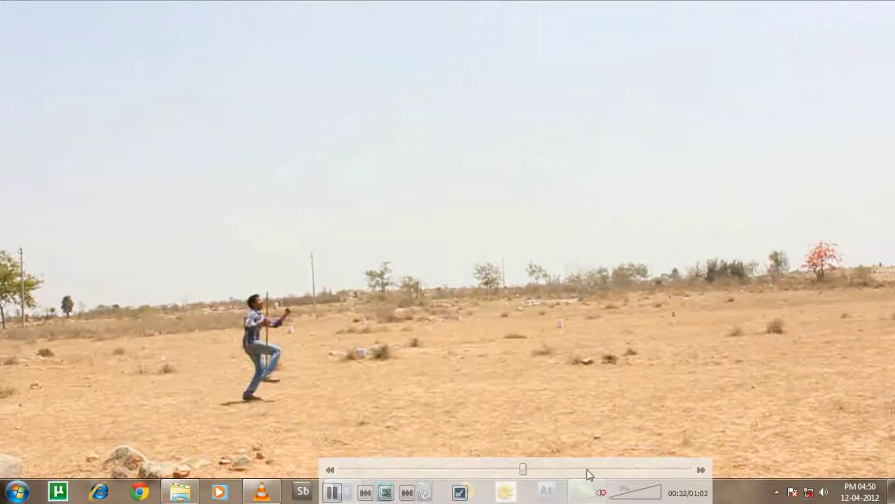
pyautogui.click(574, 470)
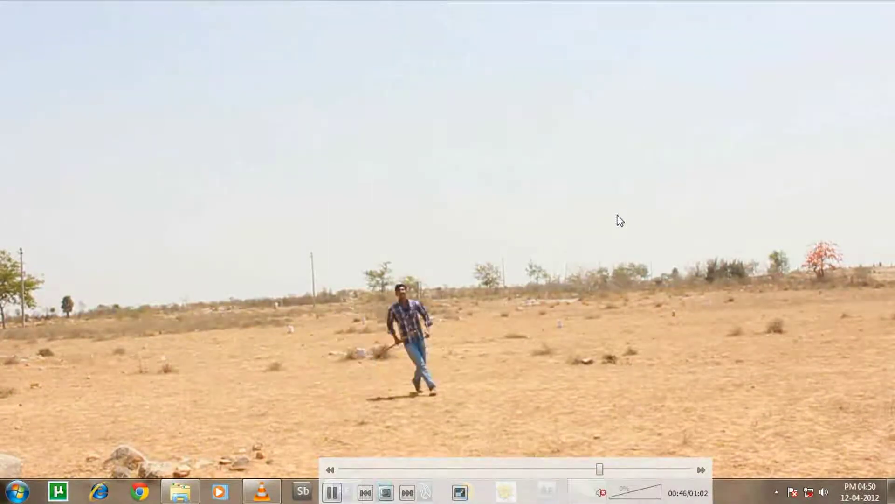
pyautogui.doubleClick(529, 201)
pyautogui.click(825, 6)
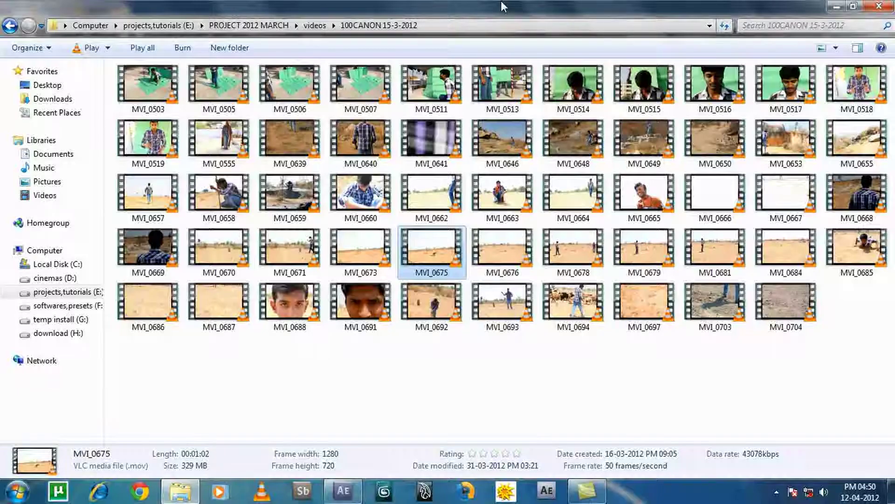
# Switch back to After Effects and inspect the bottom MVI_0673.MOV background layer at several times in Pre-comp 1.
pyautogui.click(343, 490)
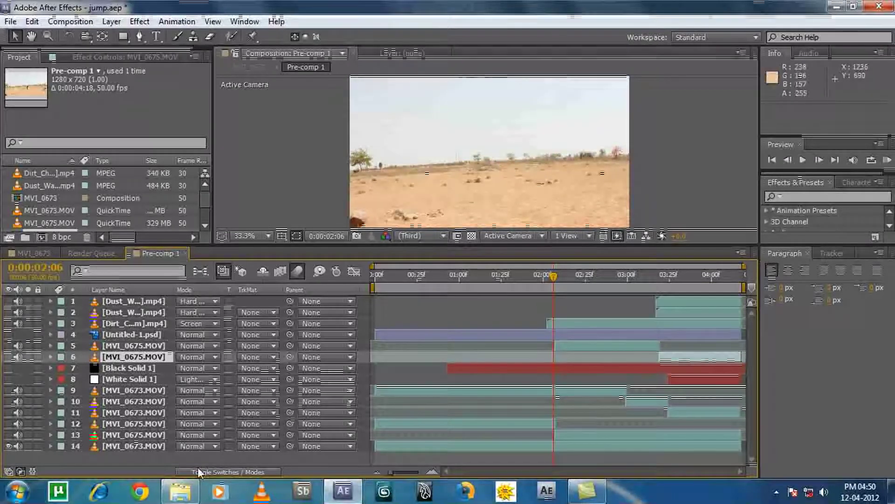
pyautogui.click(455, 282)
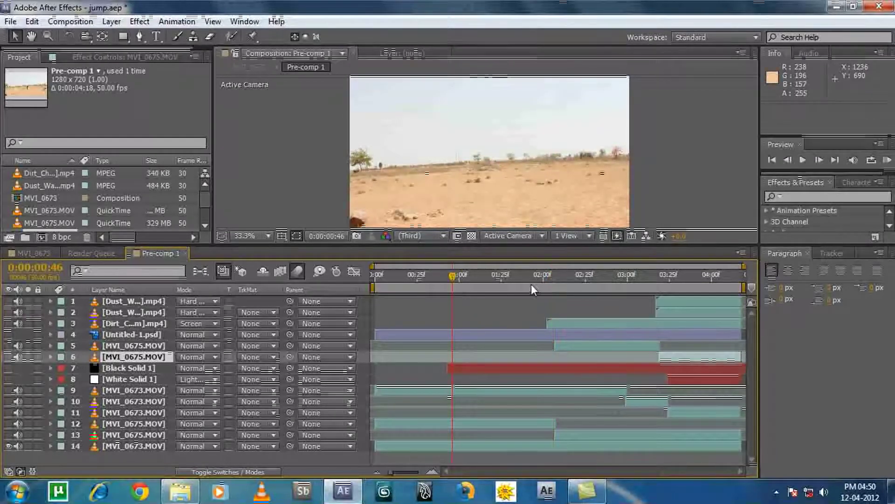
pyautogui.click(565, 286)
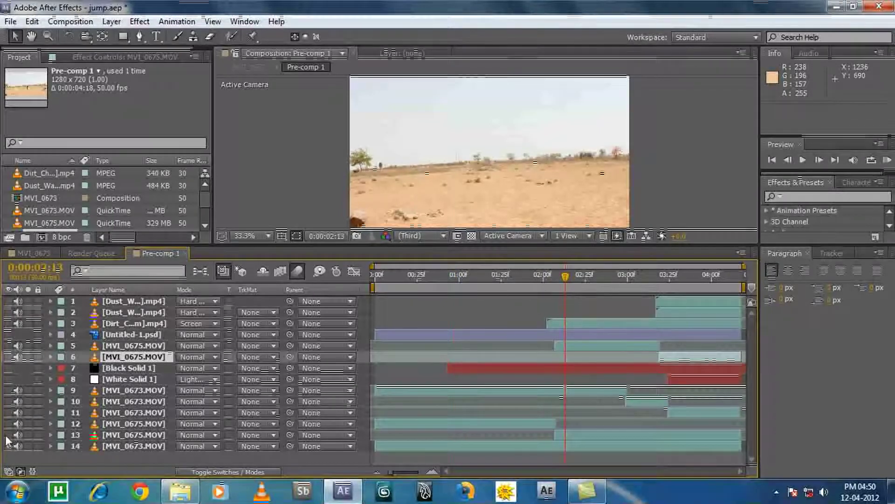
pyautogui.click(430, 445)
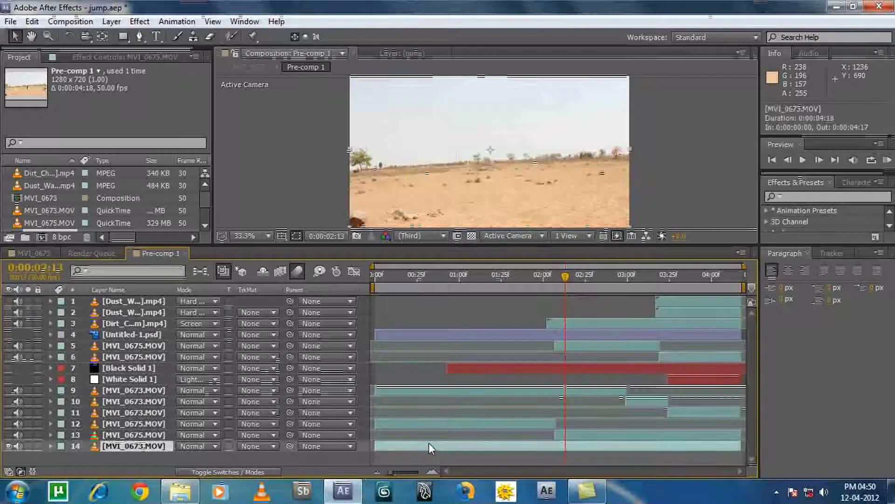
# Toggle the visibility of MVI_0675.MOV layers 13 and 12 and scrub through each one to examine the jump footage.
pyautogui.click(8, 434)
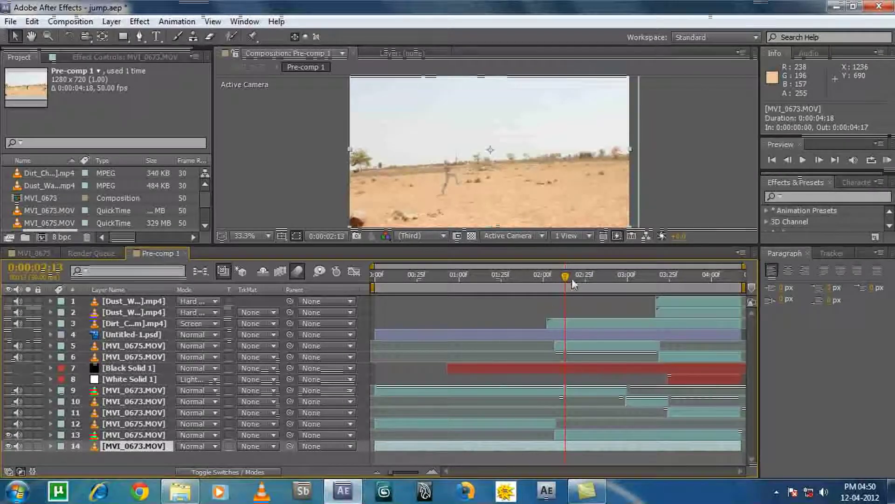
pyautogui.moveTo(526, 286); pyautogui.dragTo(589, 298)
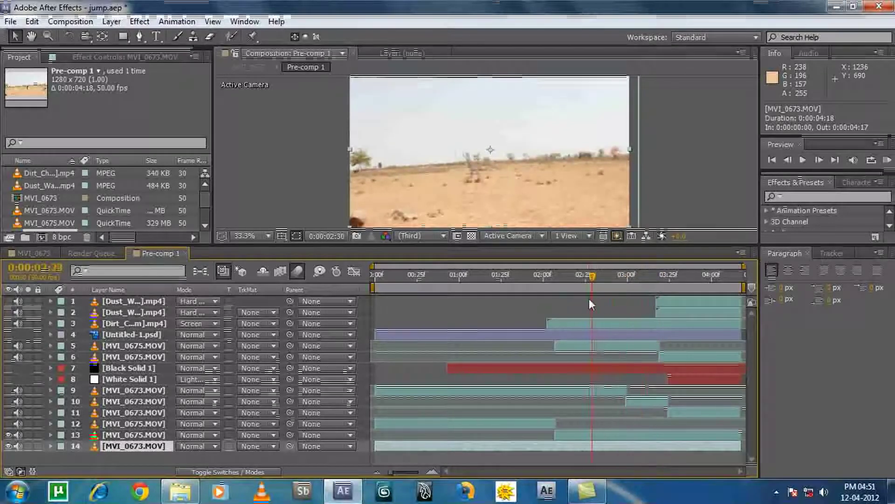
pyautogui.click(9, 423)
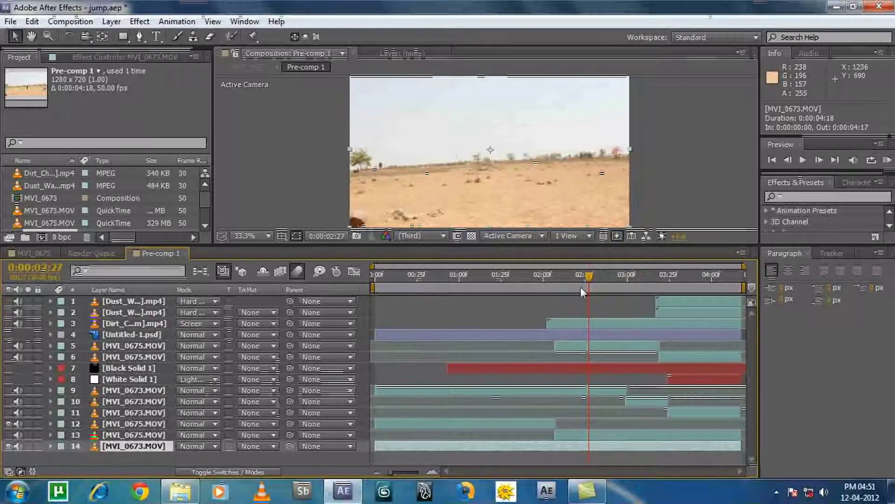
pyautogui.click(9, 447)
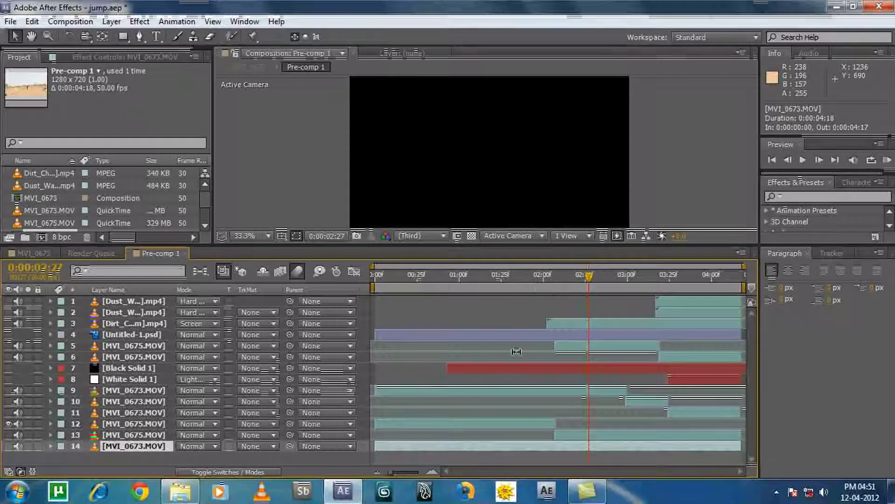
pyautogui.click(510, 428)
pyautogui.click(526, 280)
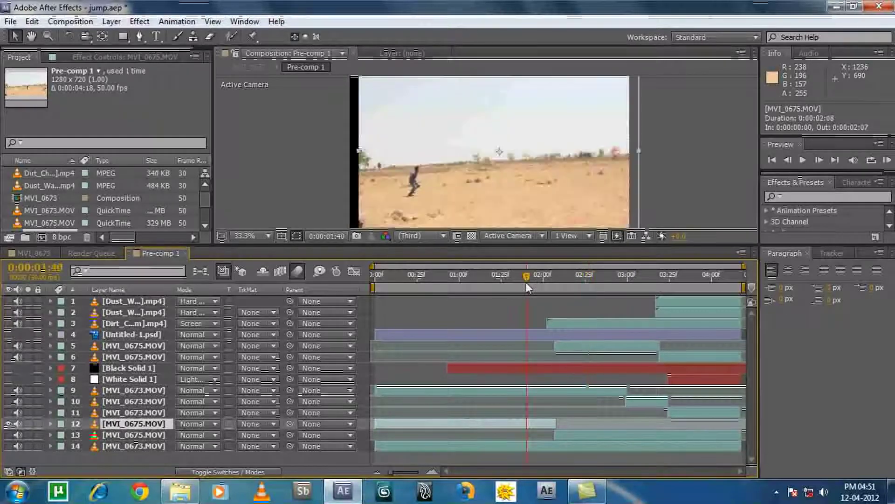
pyautogui.moveTo(528, 276); pyautogui.dragTo(563, 276)
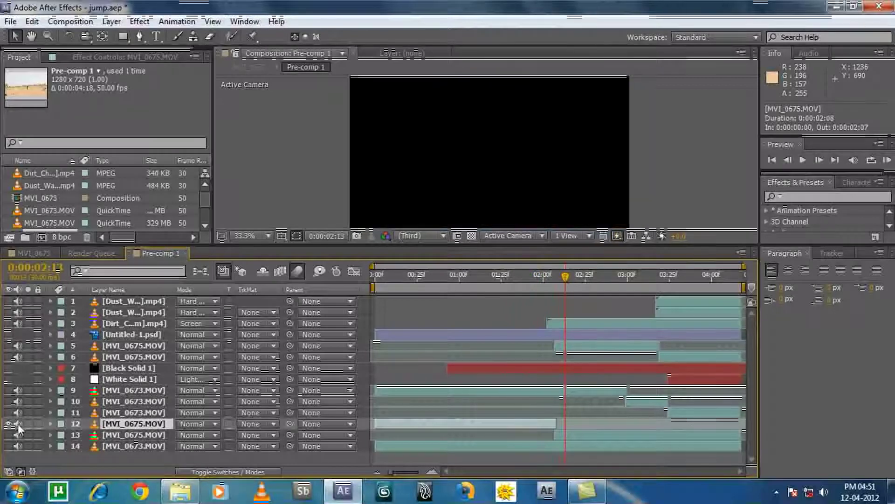
# Show MVI_0673.MOV layers 9, 10 and 11 and scrub back to 0:00:03:03 to check the masked runner.
pyautogui.click(523, 390)
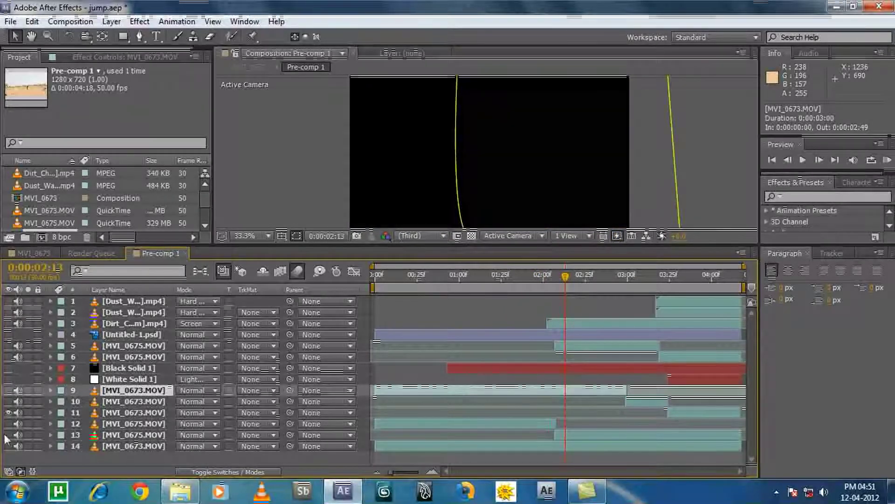
pyautogui.click(118, 412)
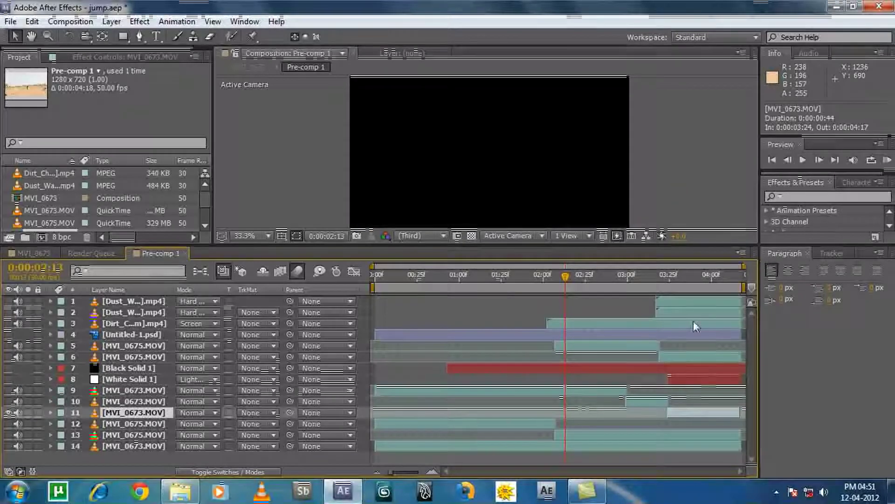
pyautogui.click(684, 287)
pyautogui.moveTo(8, 401); pyautogui.dragTo(8, 390)
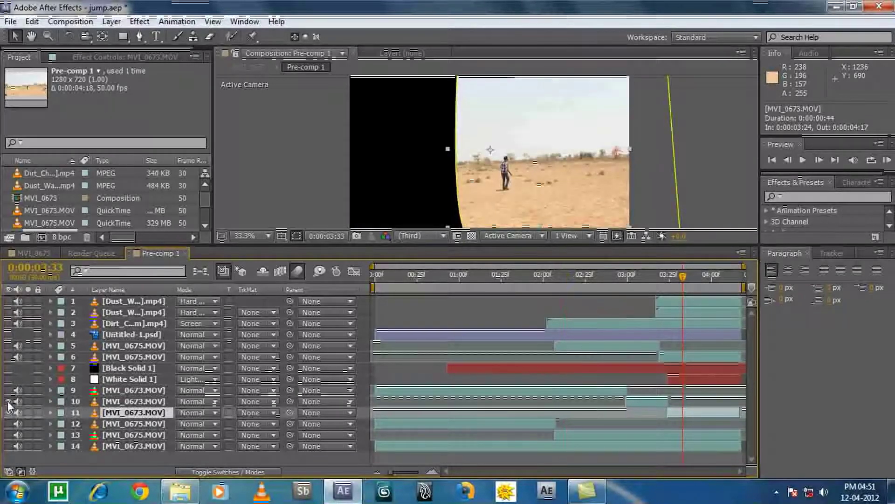
pyautogui.moveTo(683, 276); pyautogui.dragTo(633, 287)
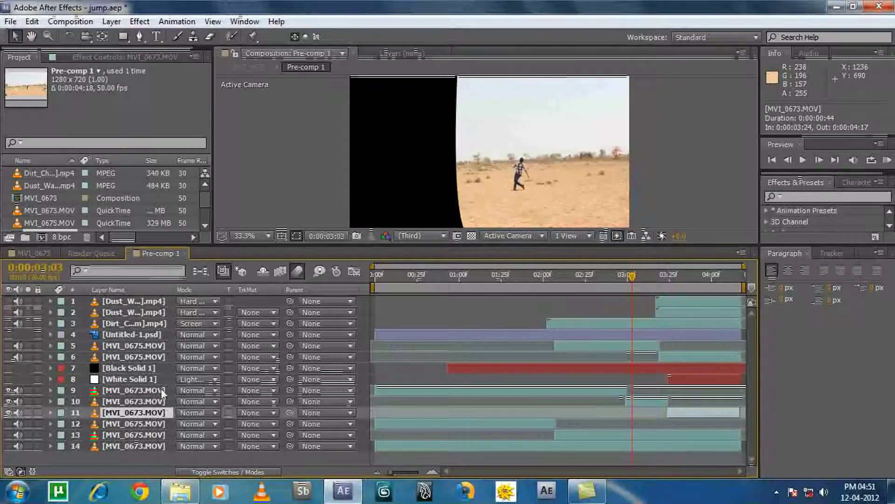
# Show the MVI_0673.MOV background on layer 14 and scrub the composition back to 0:00:00:26.
pyautogui.click(8, 446)
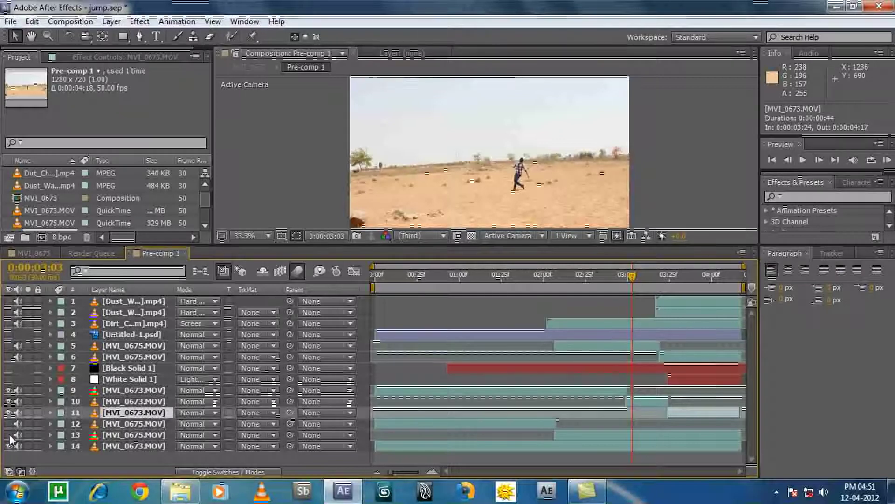
pyautogui.click(132, 425)
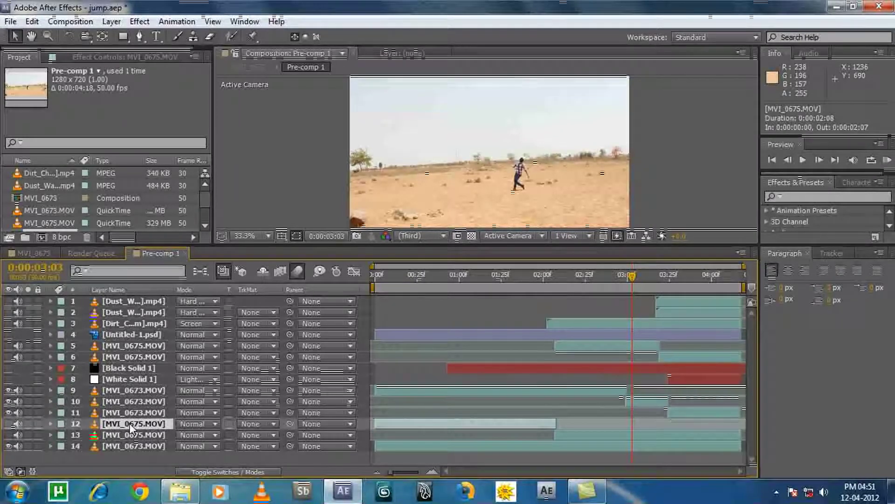
pyautogui.moveTo(470, 285); pyautogui.dragTo(419, 304)
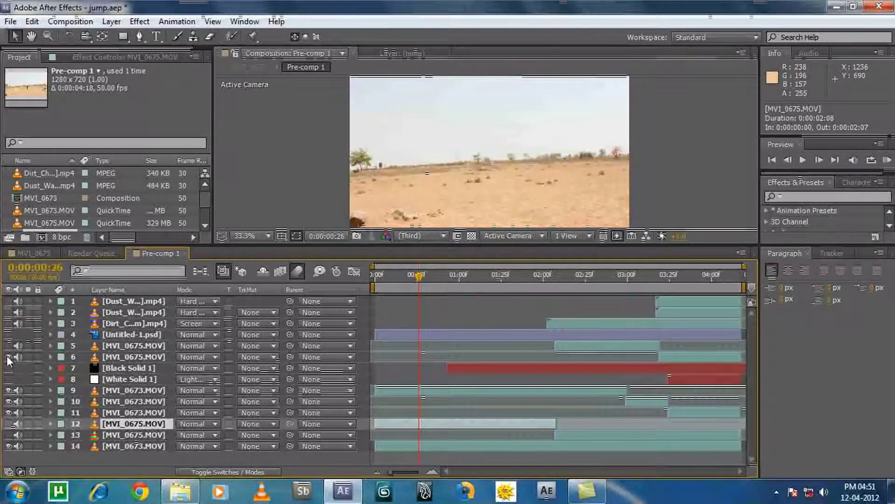
# Show MVI_0675.MOV layers 5, 6 and 12, checking the combined jumper and runner at 0:00:02:17.
pyautogui.moveTo(436, 279); pyautogui.dragTo(574, 277)
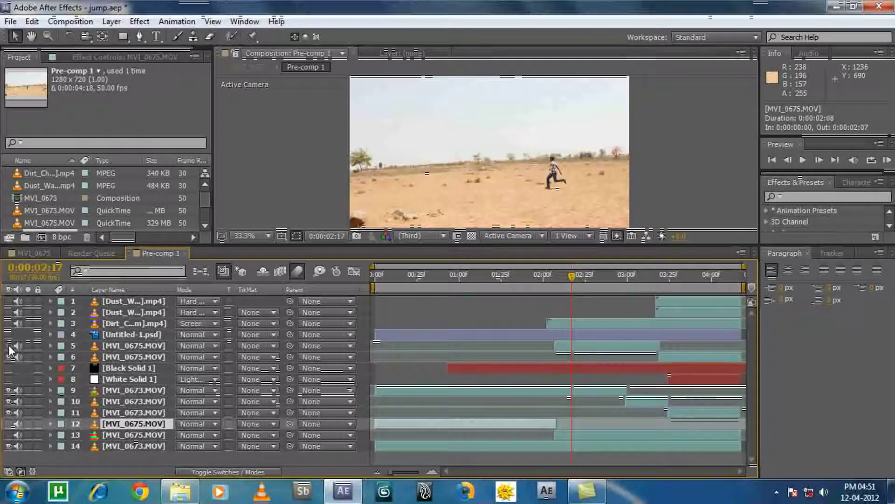
pyautogui.click(9, 435)
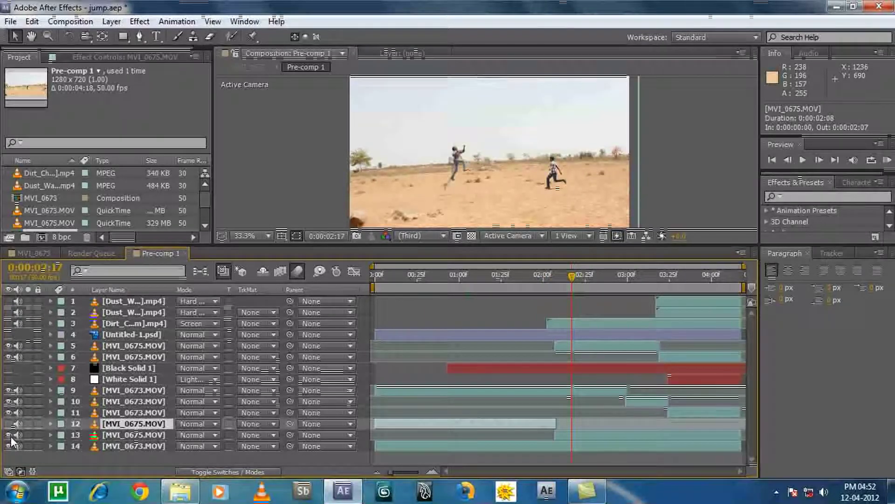
pyautogui.click(9, 424)
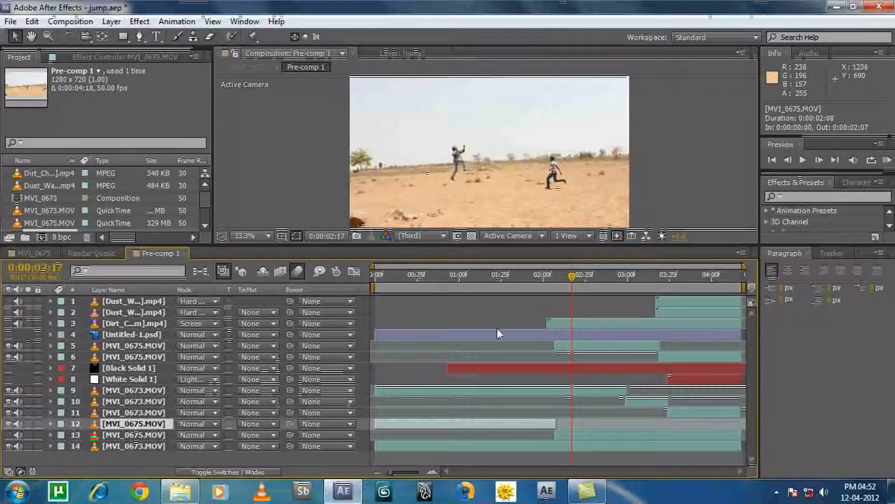
# Hide MVI_0675.MOV layers 5 and 6 and scrub to 0:00:02:07 to examine where layer 12 ends.
pyautogui.moveTo(481, 284); pyautogui.dragTo(519, 279)
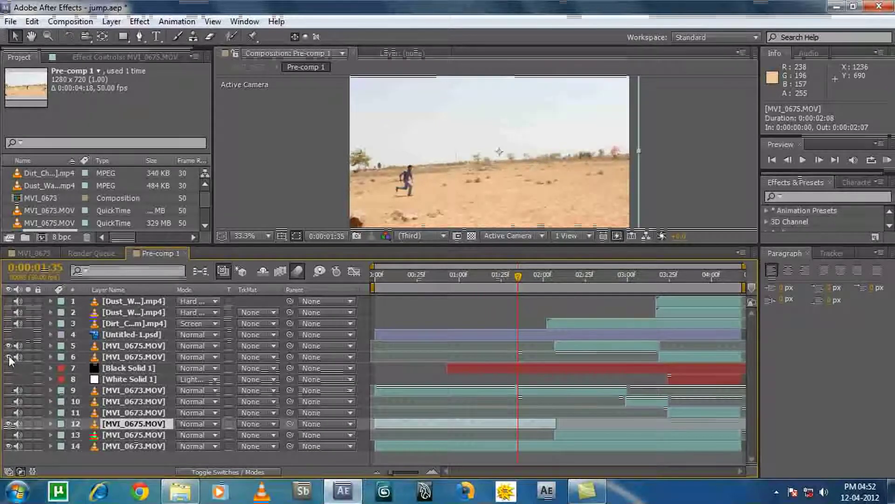
pyautogui.moveTo(517, 273); pyautogui.dragTo(555, 276)
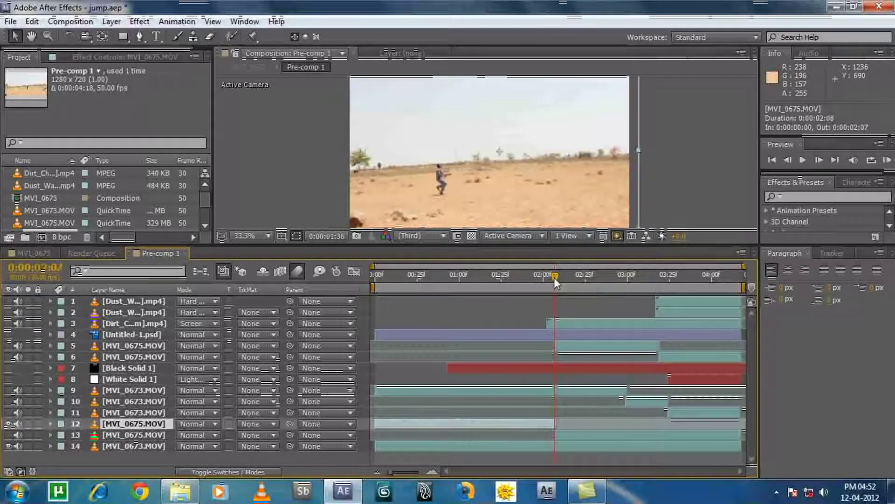
pyautogui.click(566, 320)
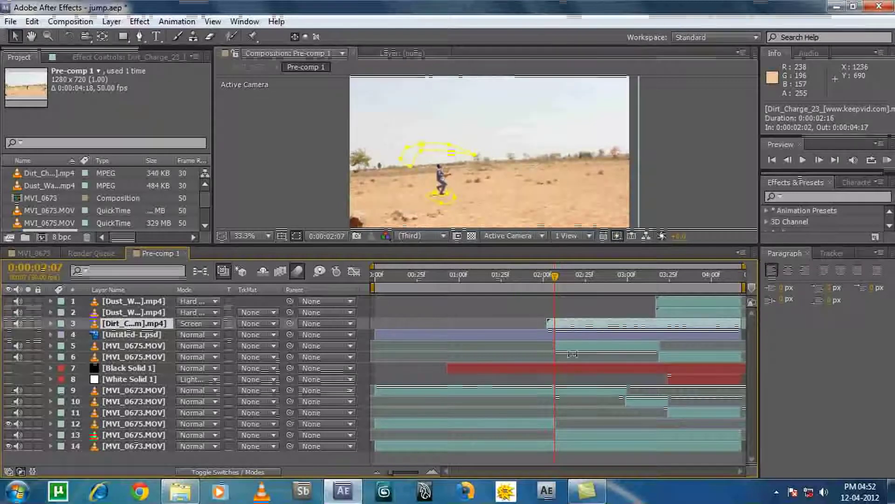
# Select MVI_0675.MOV layer 5, show layers 5 and 6, and scrub to 0:00:03:01 to check the jumper's arc.
pyautogui.click(573, 346)
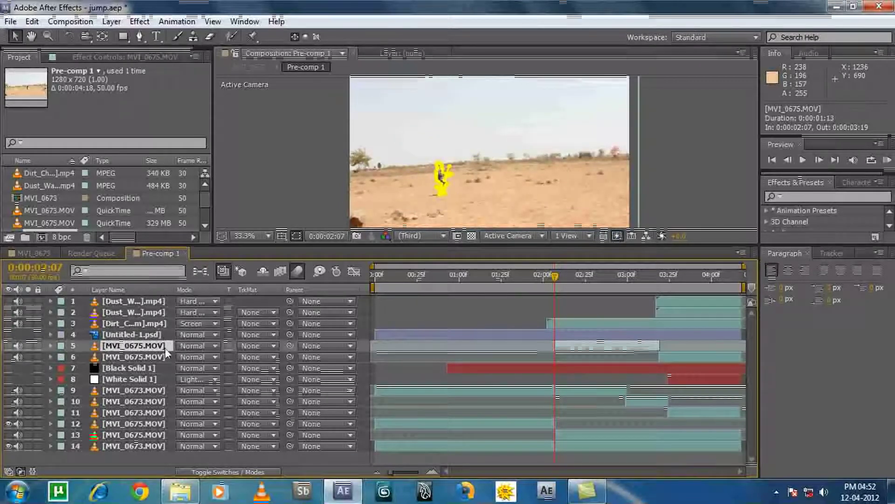
pyautogui.click(8, 346)
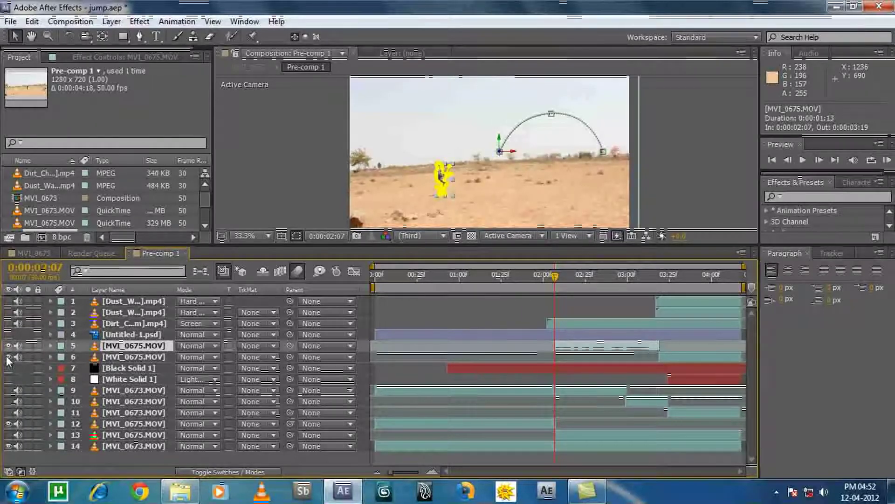
pyautogui.click(8, 357)
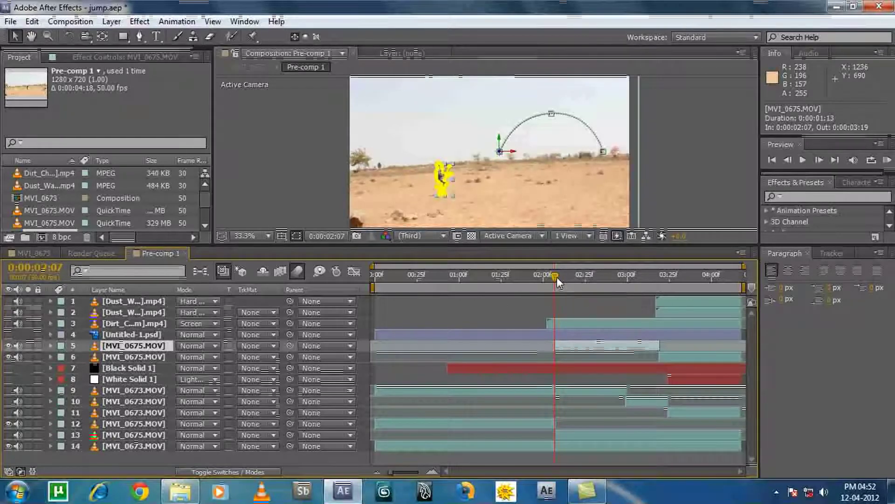
pyautogui.moveTo(555, 277); pyautogui.dragTo(631, 290)
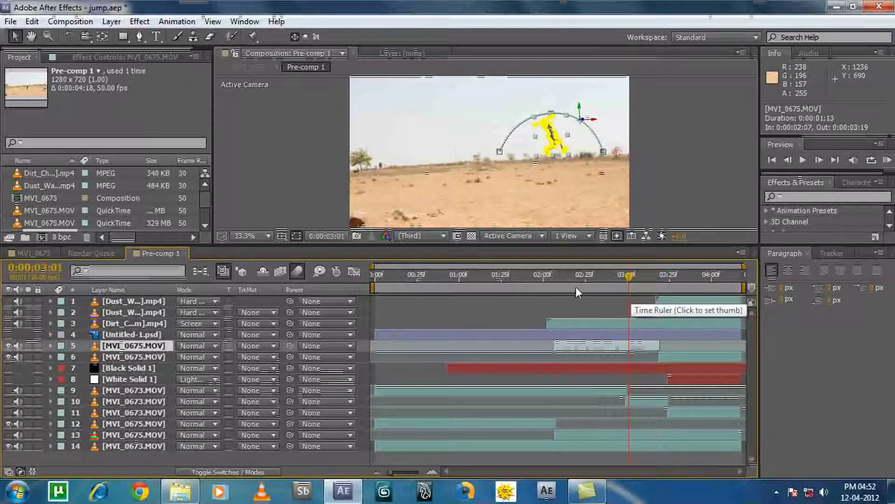
# Show Black Solid 1 and White Solid 1, and reveal the white solid's Opacity property.
pyautogui.click(8, 368)
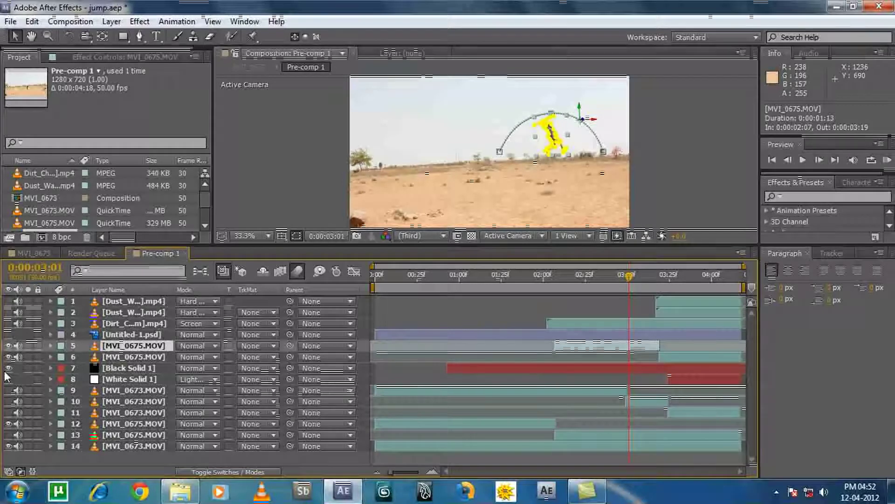
pyautogui.click(8, 356)
pyautogui.click(8, 379)
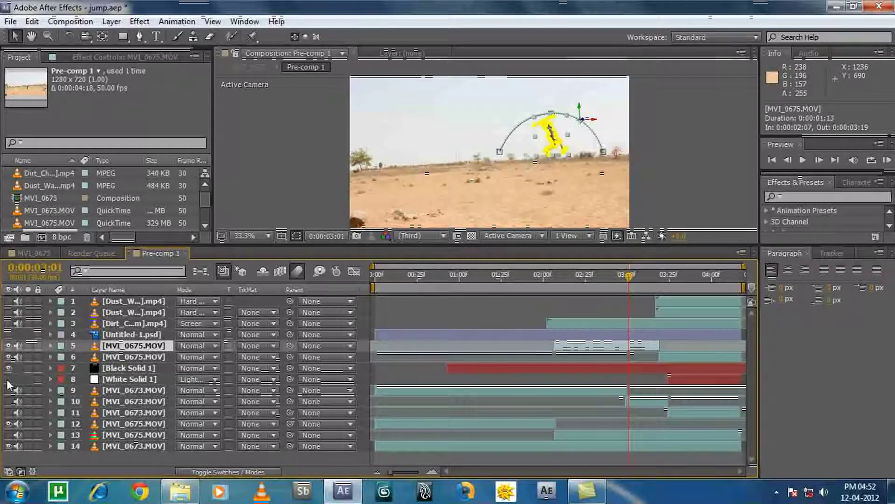
pyautogui.click(109, 379)
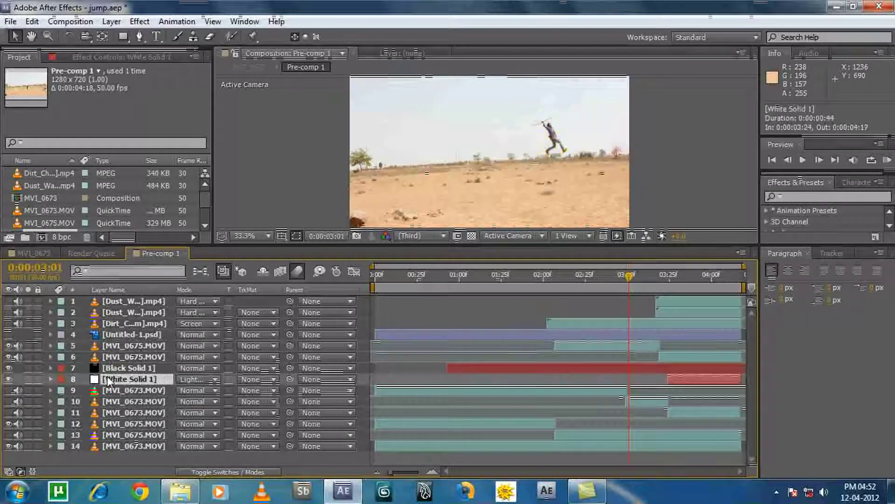
pyautogui.press('t')
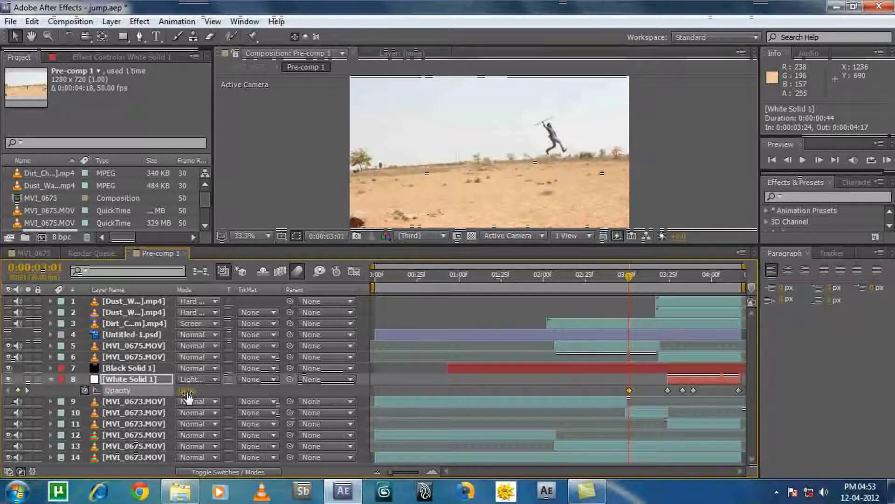
# Undo the accidental opacity change and the showing of White Solid 1.
pyautogui.hotkey('ctrl', 'z')
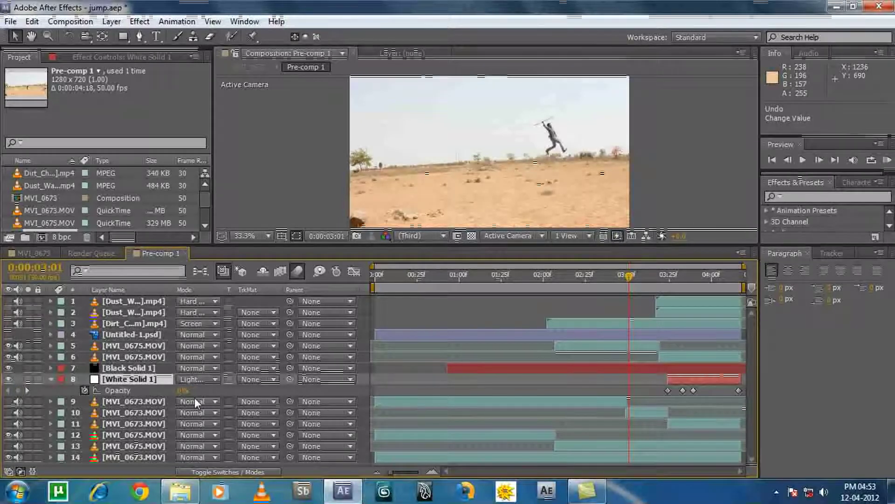
pyautogui.hotkey('ctrl', 'Up')
pyautogui.hotkey('ctrl', 'Up')
pyautogui.hotkey('ctrl', 'Up')
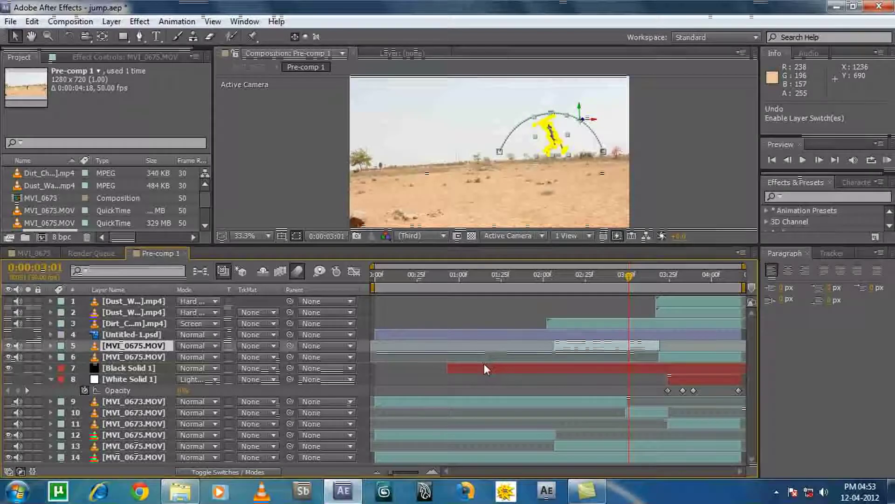
# Show the Untitled-1.psd layer, scrub to 0:00:03:31 to examine its arc against the jump, and hide the layer.
pyautogui.click(129, 334)
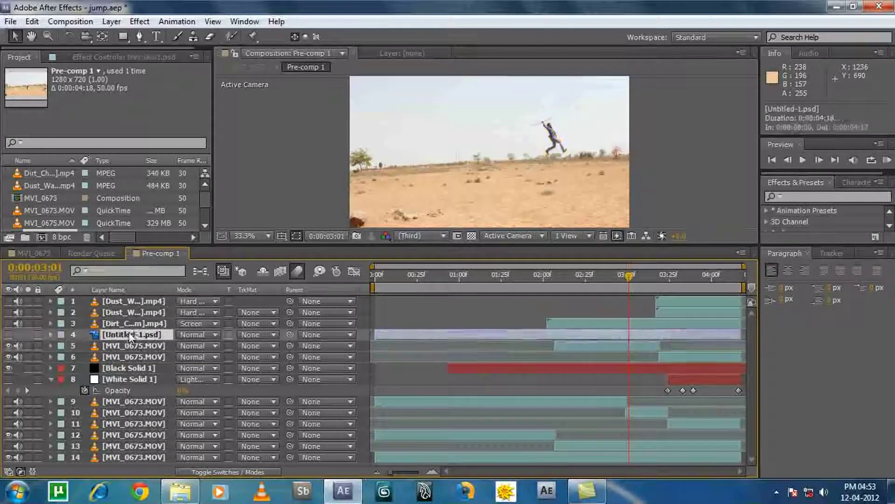
pyautogui.click(10, 335)
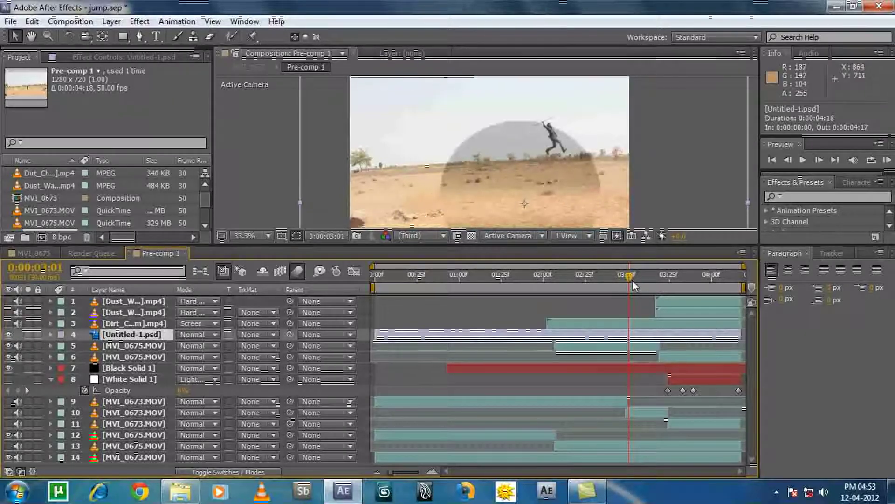
pyautogui.hotkey('ctrl', 'Down')
pyautogui.moveTo(629, 274); pyautogui.dragTo(680, 288)
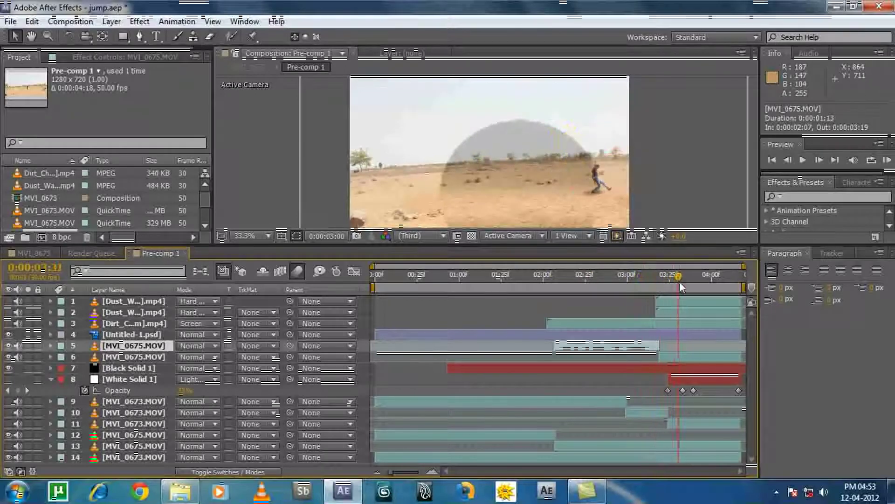
pyautogui.click(9, 335)
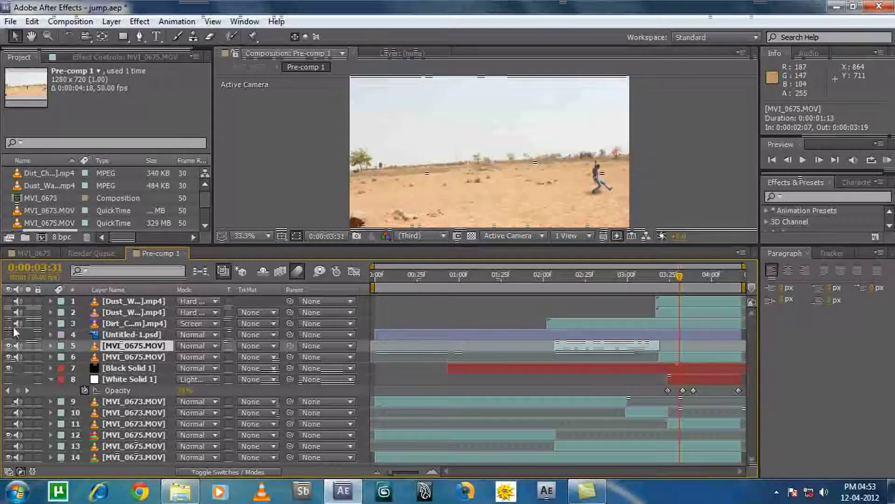
# Show the dirt charge layer 3 and dust wave layers 1 and 2, and scrub the landing to 0:00:03:26.
pyautogui.click(8, 323)
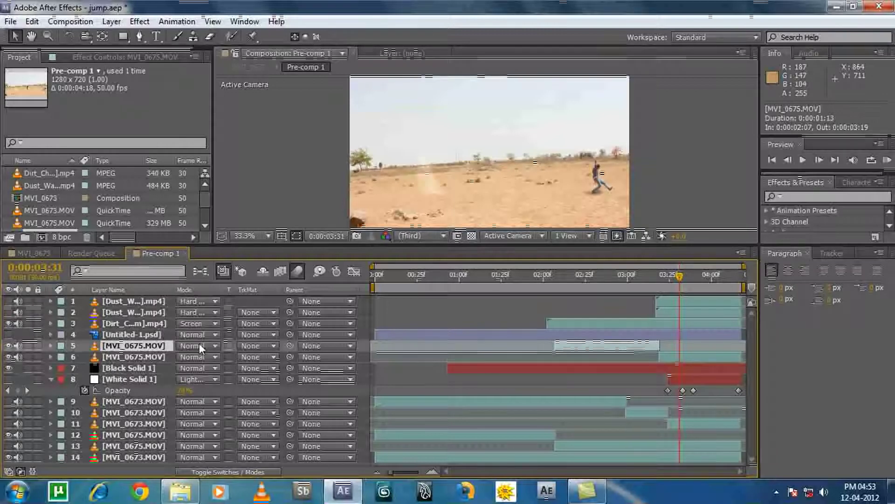
pyautogui.moveTo(547, 287); pyautogui.dragTo(659, 277)
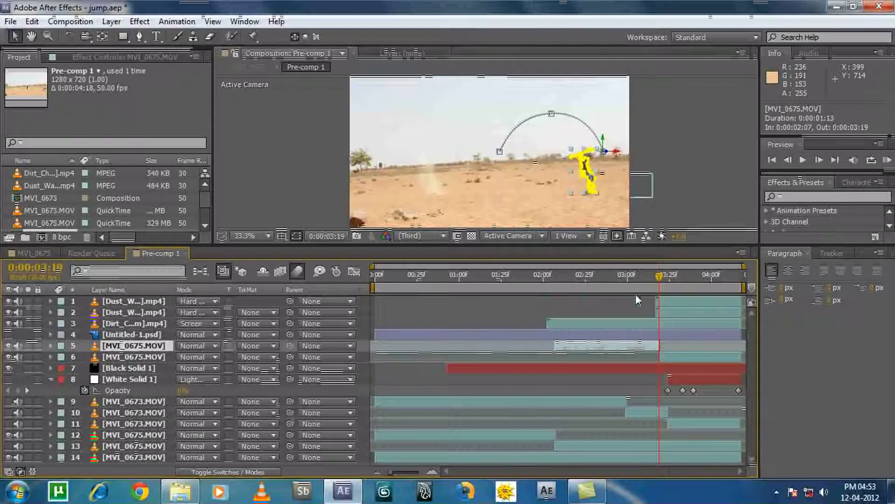
pyautogui.moveTo(660, 280); pyautogui.dragTo(673, 274)
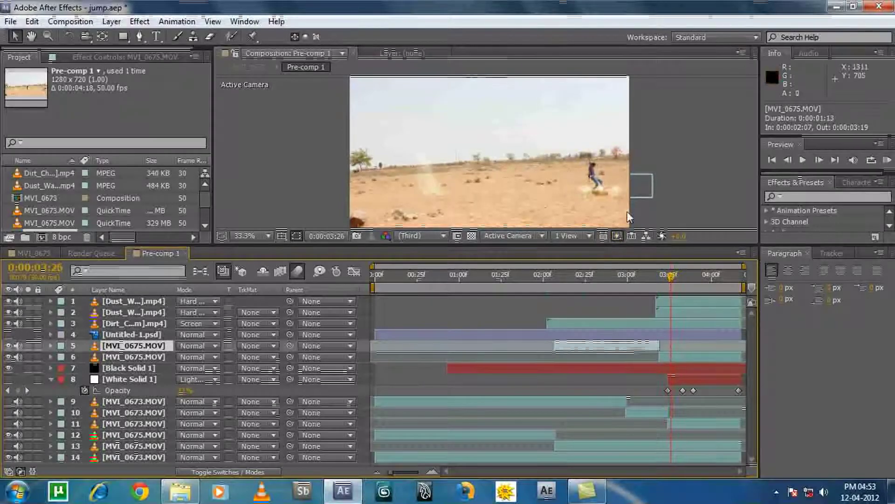
# Check the mask on dust wave layer 2, scrub to 0:00:04:06, and return to the takeoff at 0:00:02:09.
pyautogui.click(674, 311)
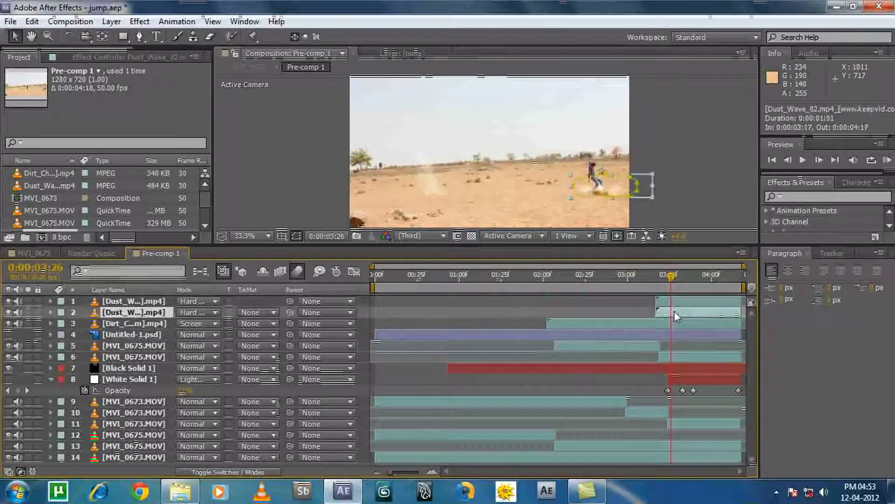
pyautogui.click(705, 206)
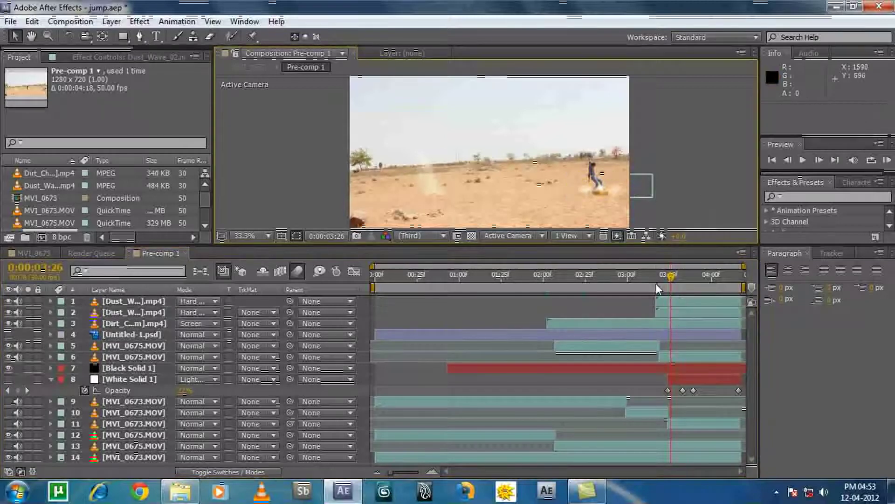
pyautogui.moveTo(671, 275); pyautogui.dragTo(723, 279)
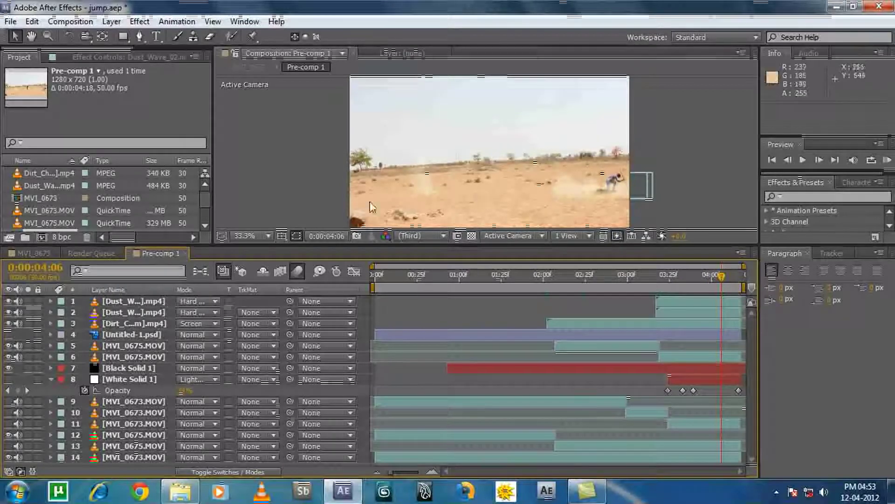
pyautogui.moveTo(513, 279); pyautogui.dragTo(554, 278)
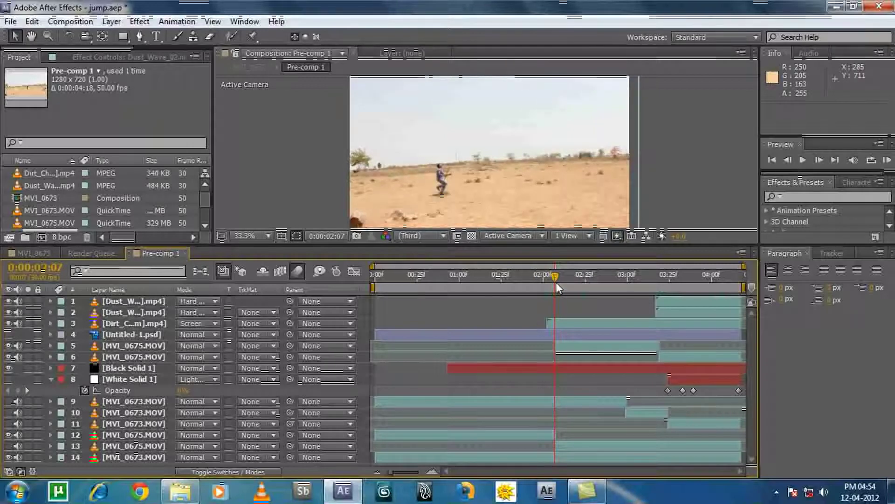
pyautogui.click(561, 285)
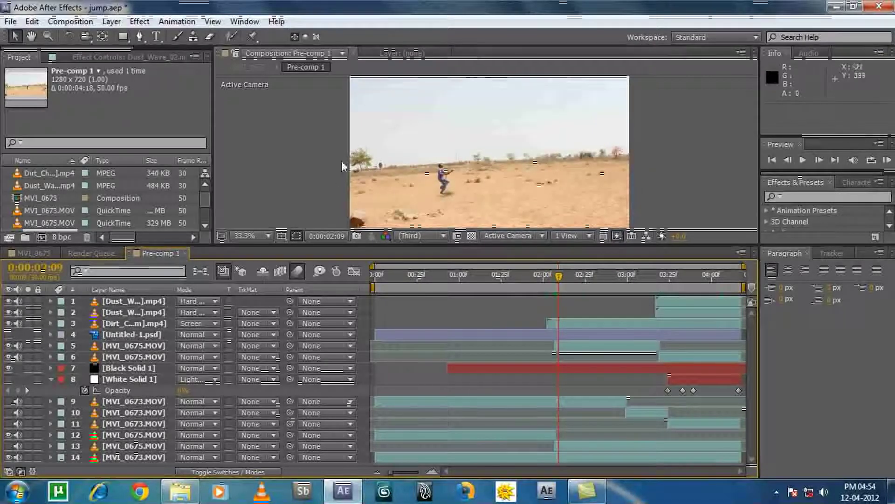
# Open the MVI_0673 composition, select Camera 1, and scrub from 0:00:00:00 to 0:00:02:09 to examine the camera movement.
pyautogui.click(34, 253)
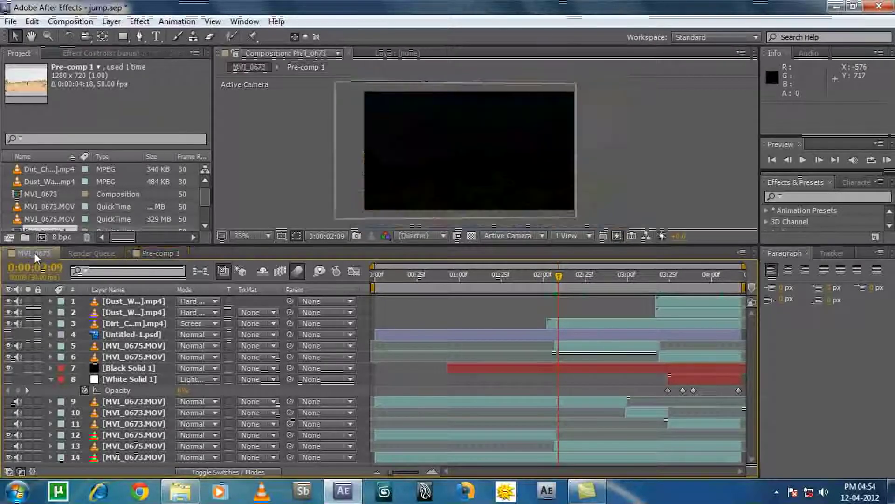
pyautogui.click(108, 314)
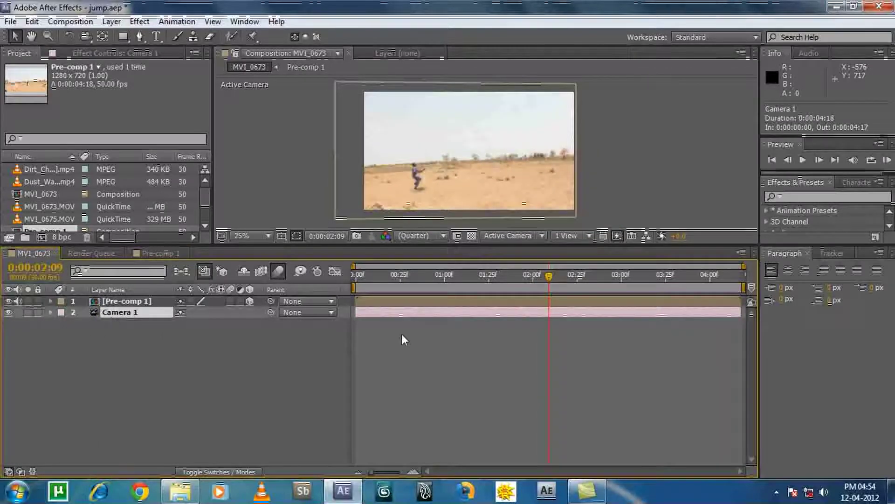
pyautogui.moveTo(550, 279); pyautogui.dragTo(356, 287)
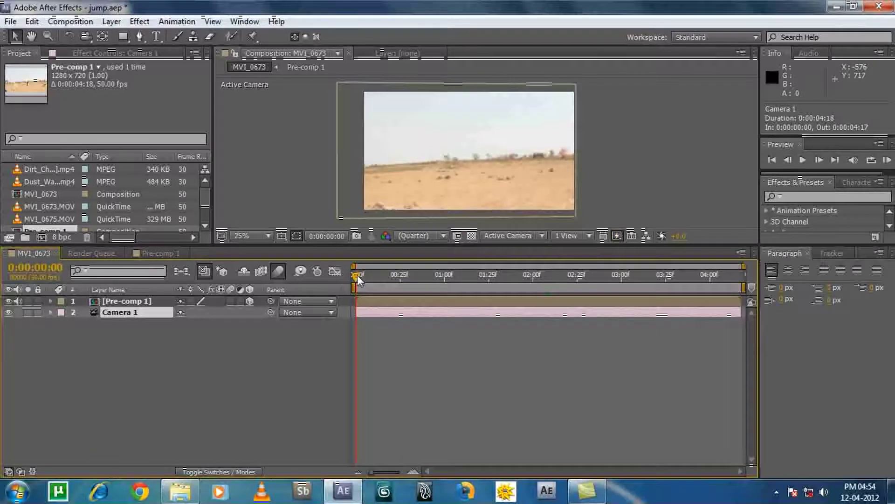
pyautogui.moveTo(465, 279); pyautogui.dragTo(552, 279)
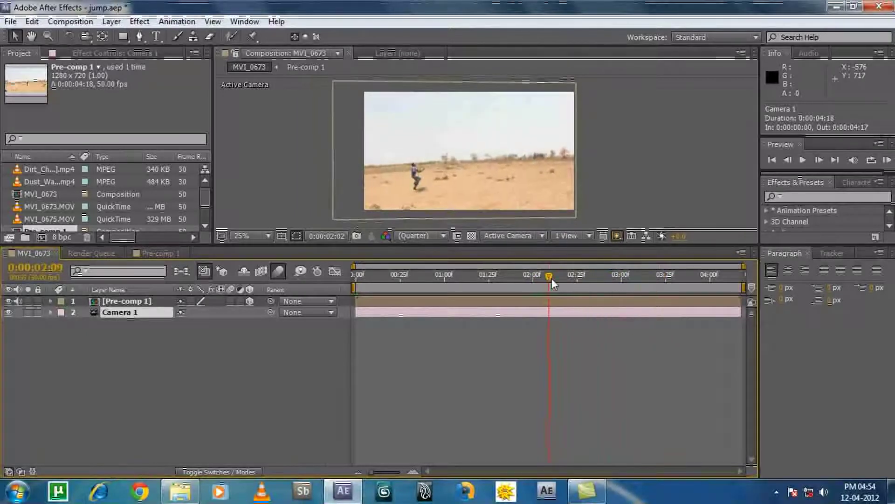
# Show MVI_0673.MOV layers 9, 10 and 11 in Pre-comp 1 and return to the MVI_0673 composition.
pyautogui.click(154, 254)
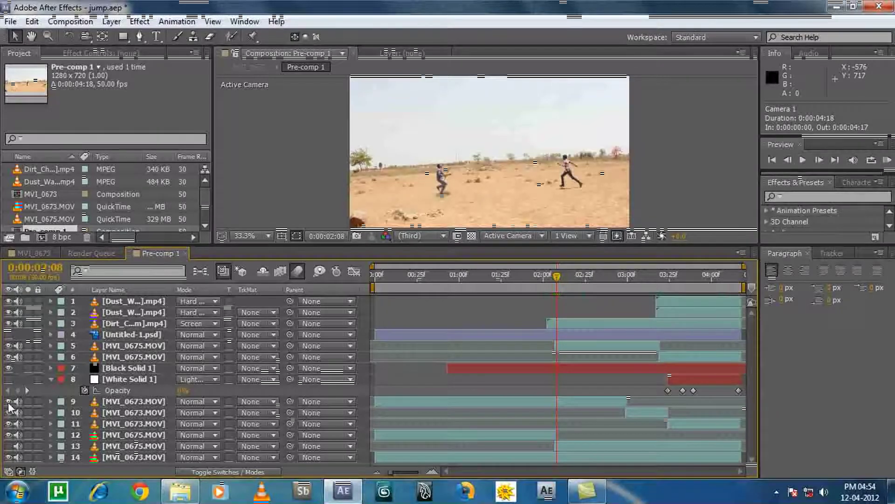
pyautogui.click(33, 253)
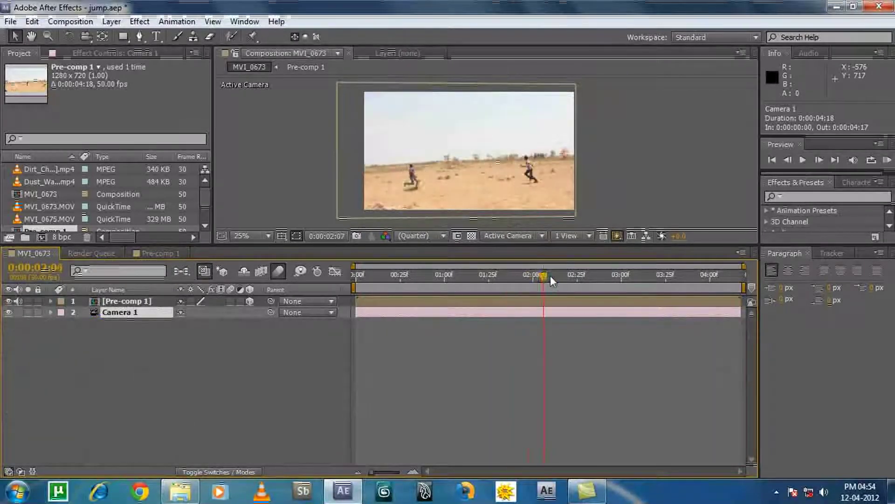